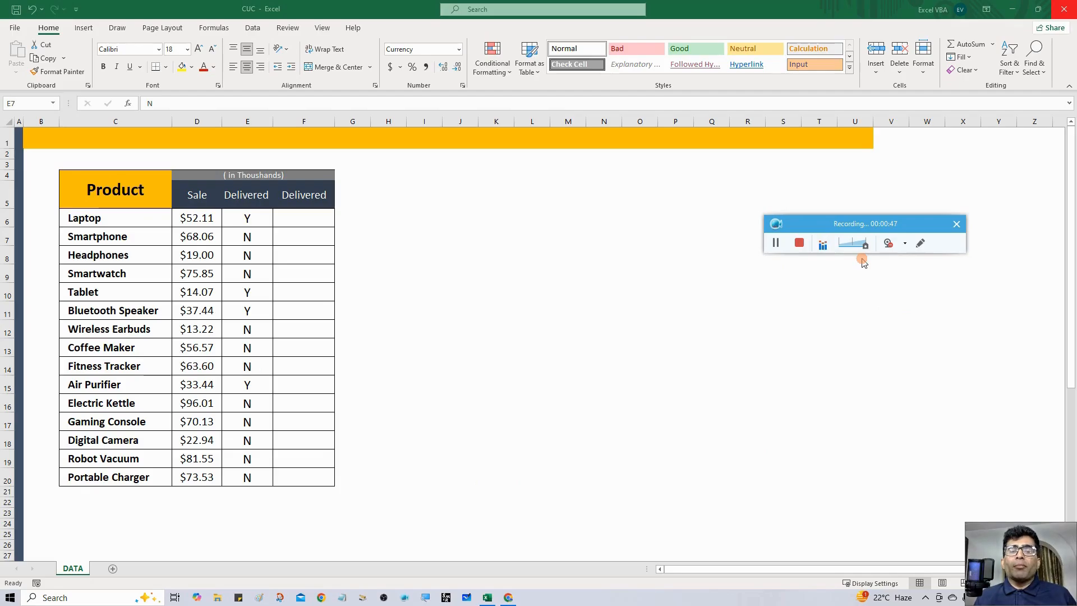
# Examine the product table and its Y and N entries in the filled Delivered column.
pyautogui.click(115, 221)
pyautogui.moveTo(115, 221); pyautogui.dragTo(250, 461)
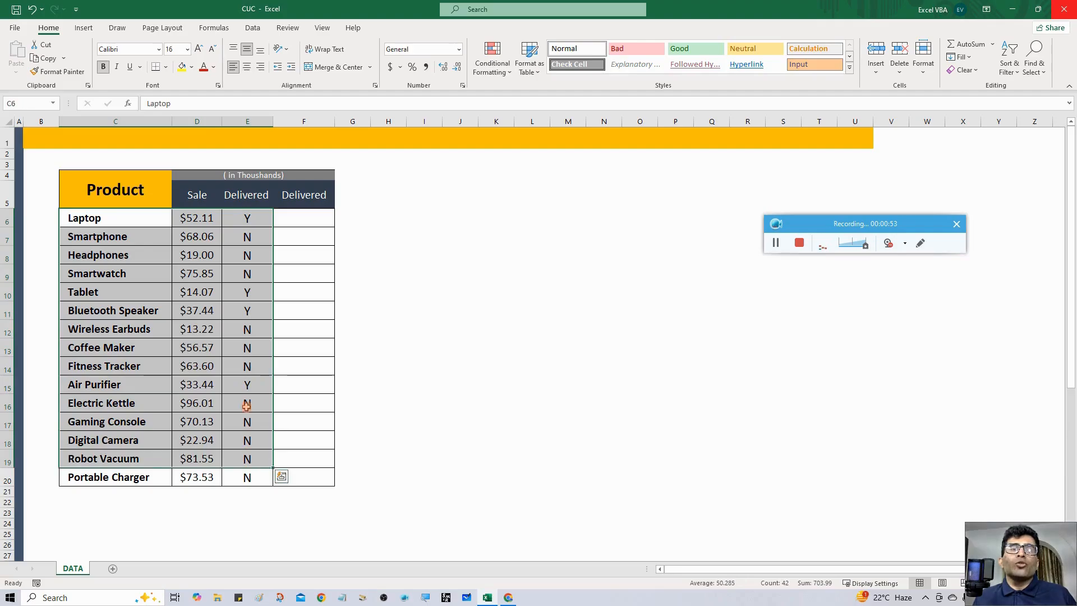
pyautogui.click(252, 228)
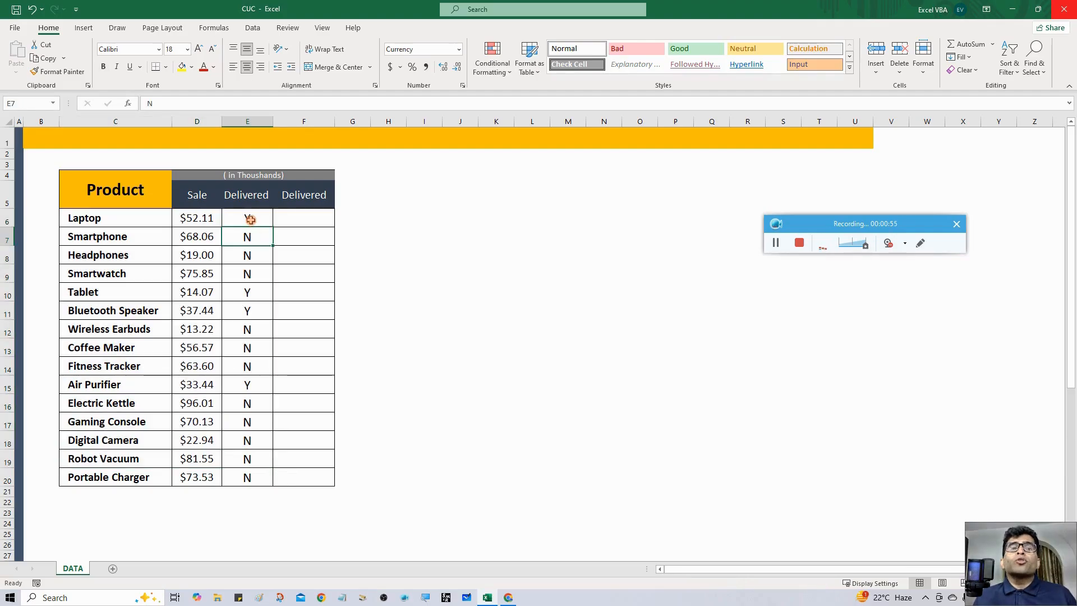
pyautogui.click(248, 217)
pyautogui.moveTo(247, 218); pyautogui.dragTo(249, 292)
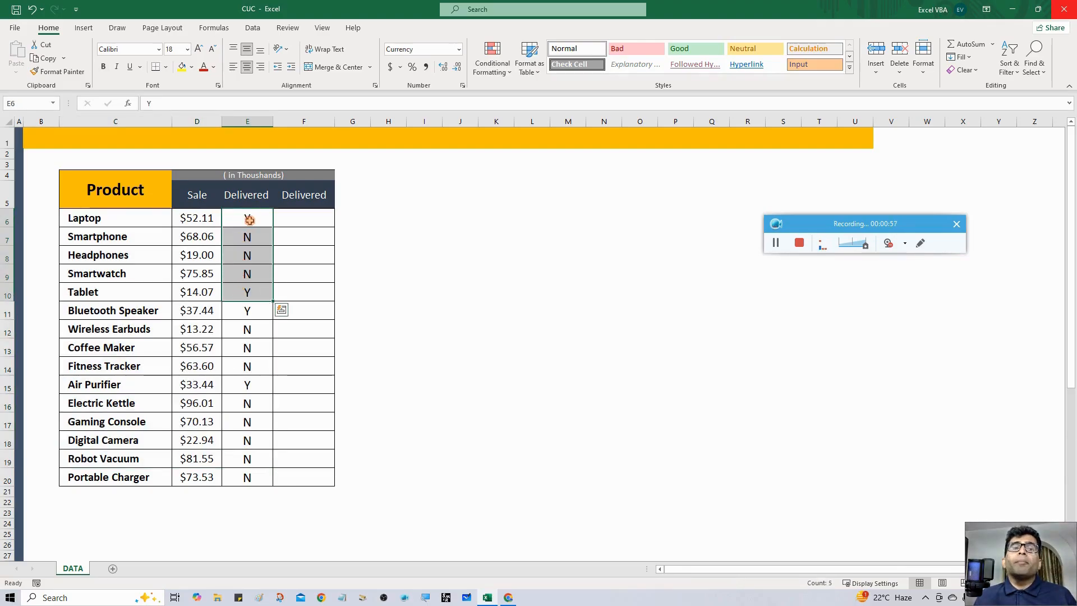
pyautogui.click(249, 236)
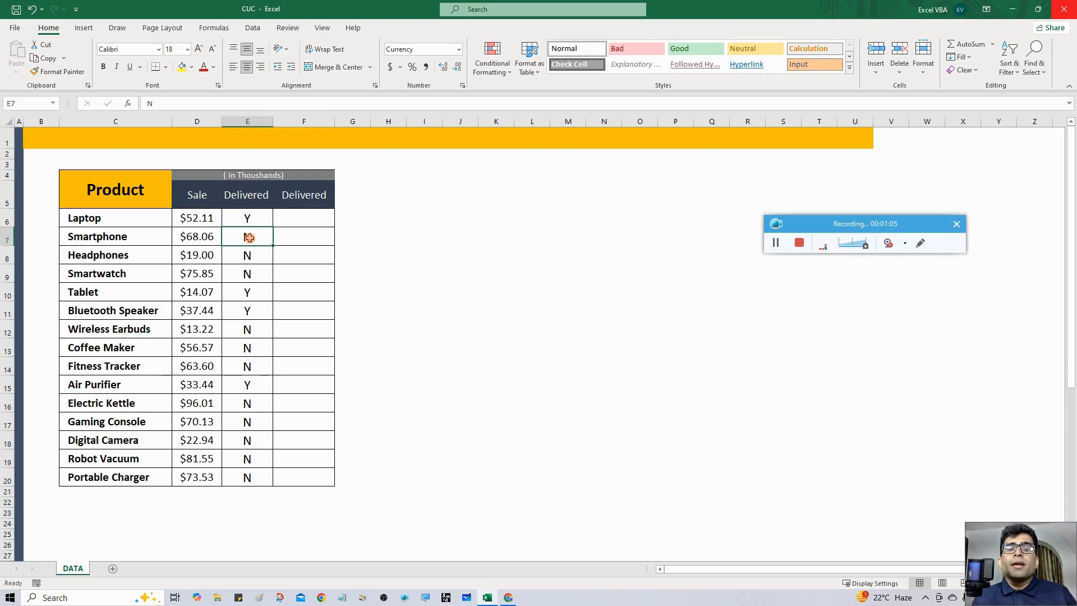
pyautogui.click(254, 221)
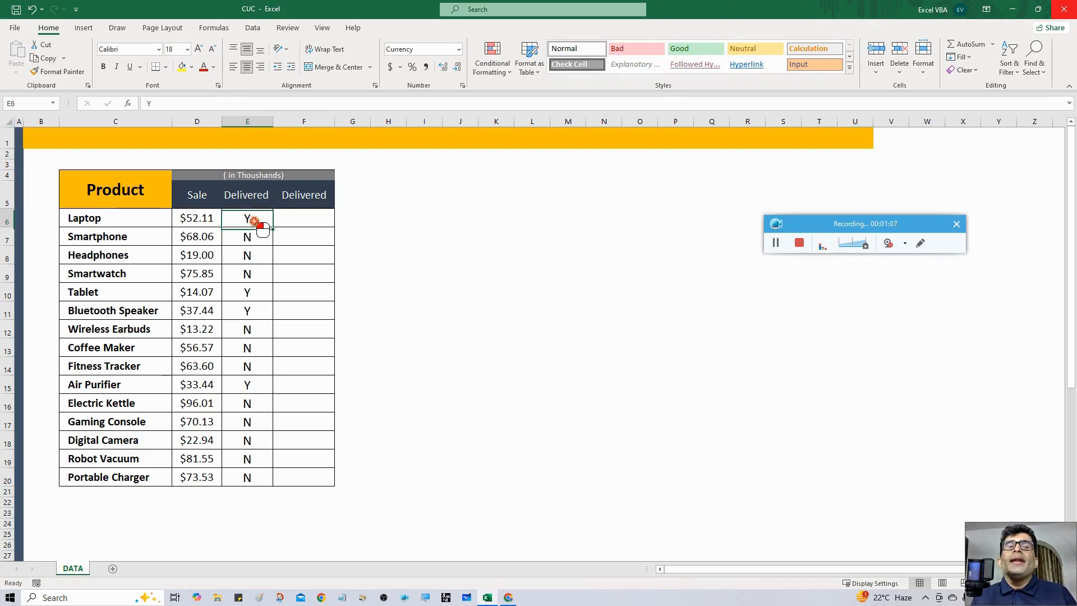
pyautogui.click(254, 236)
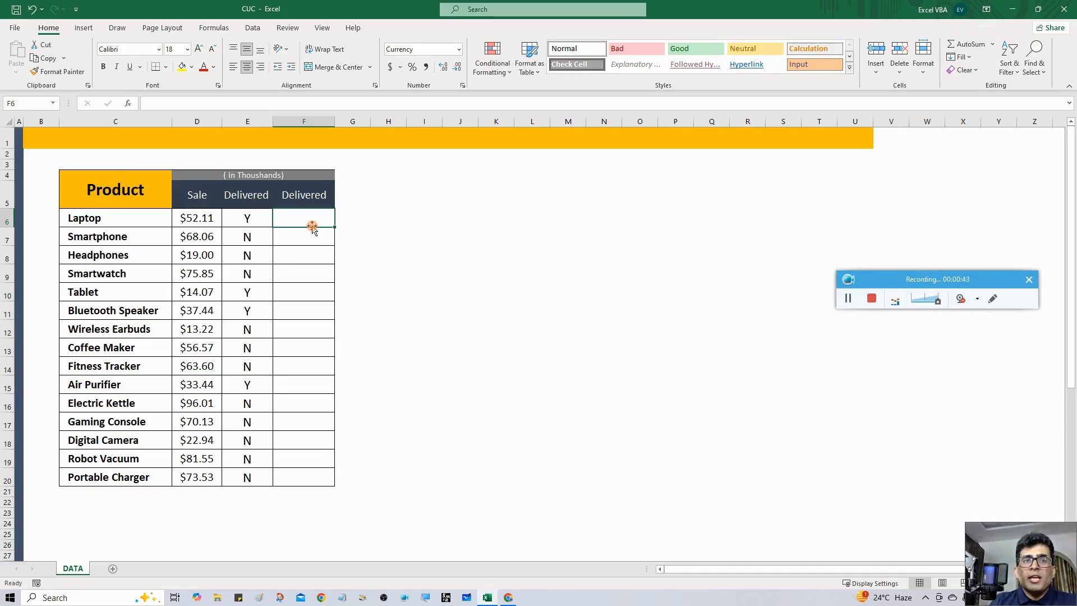
# Enter an IF formula in F6 that tests E6="Y" and returns "P" if true, with an unquoted O if false.
pyautogui.write('=if')
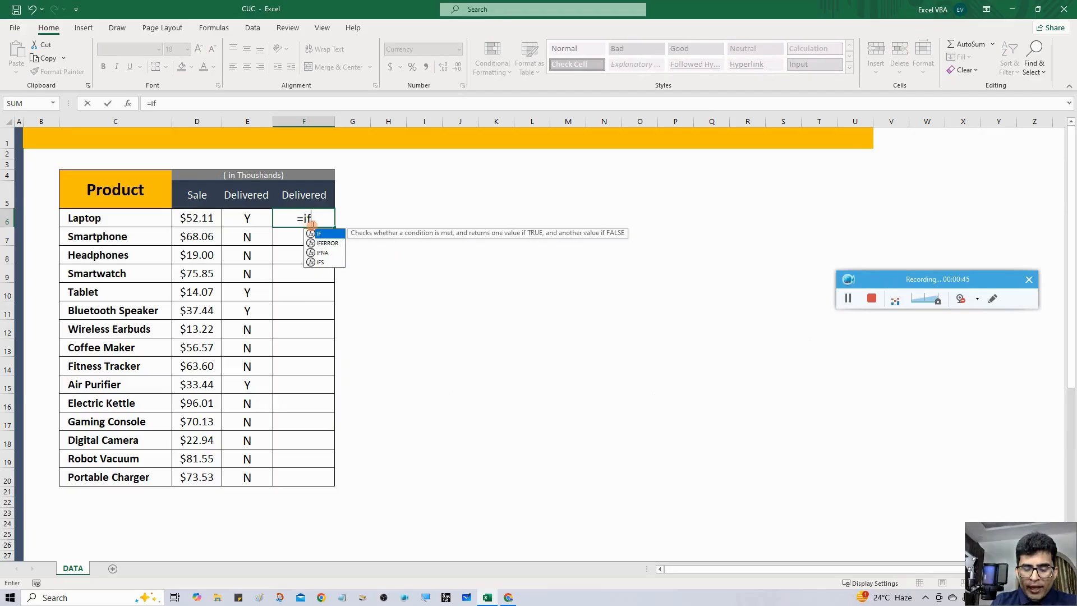
pyautogui.write('(')
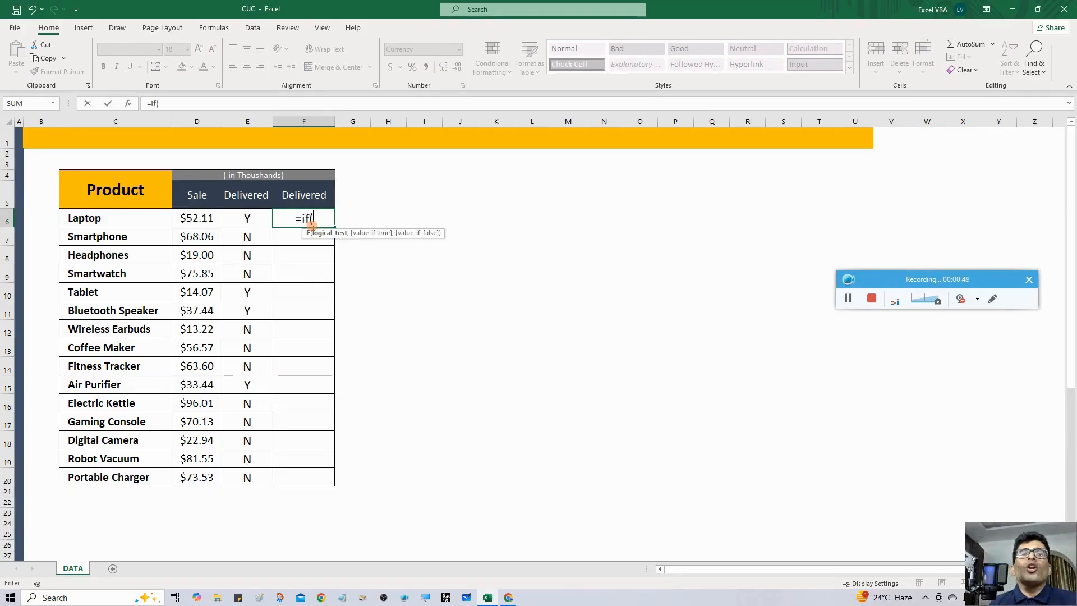
pyautogui.click(256, 220)
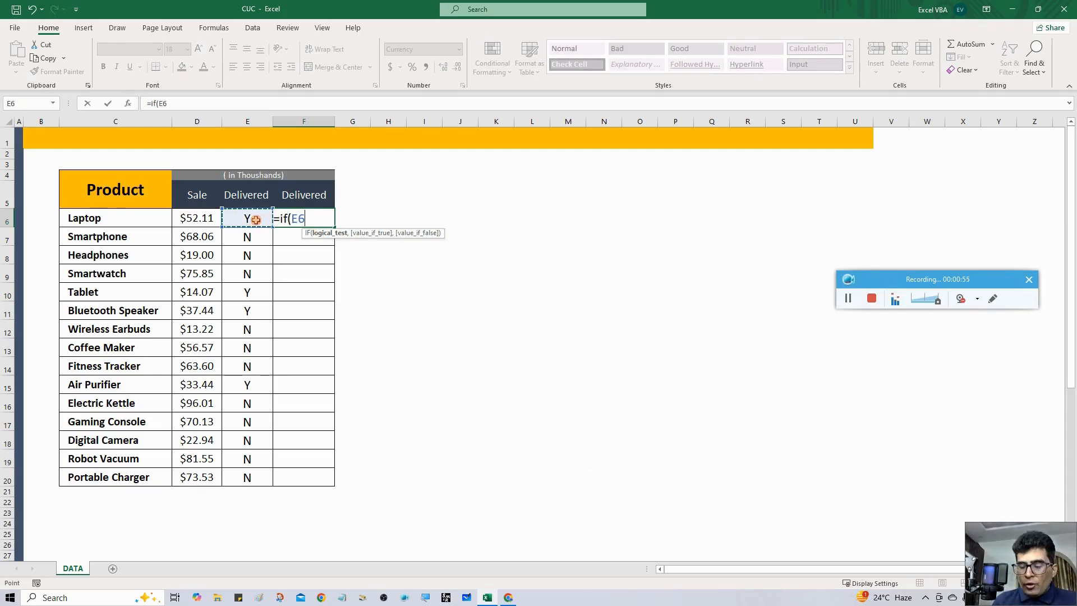
pyautogui.write('=')
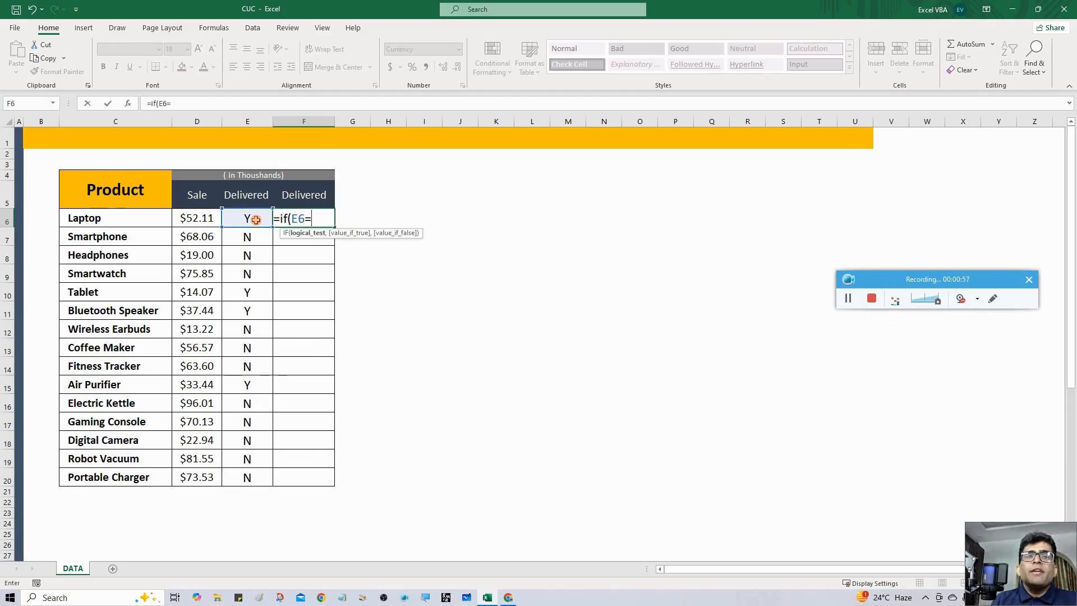
pyautogui.write('"')
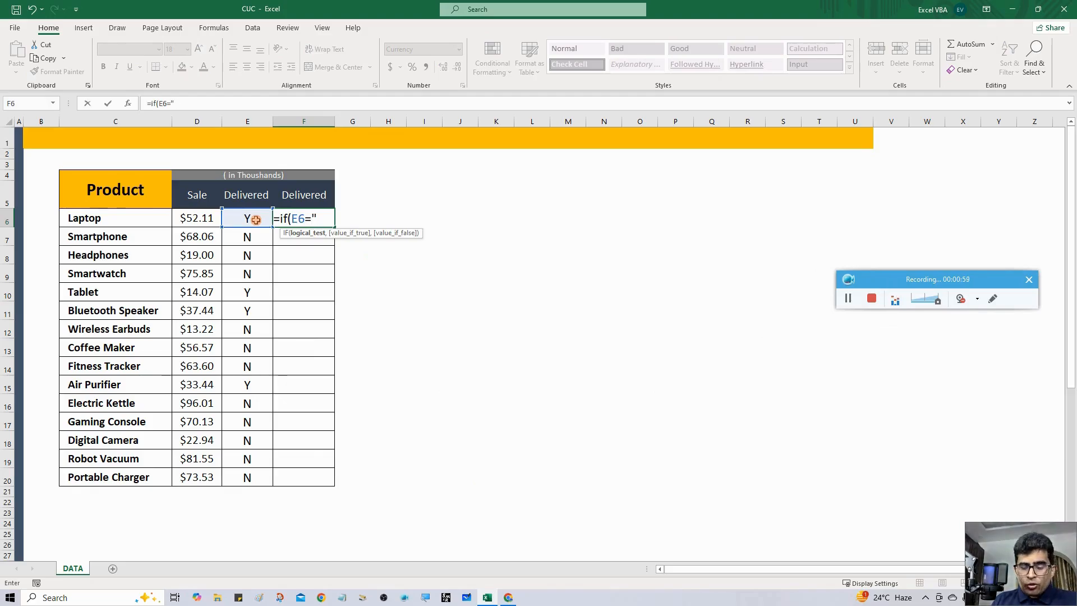
pyautogui.write('Y')
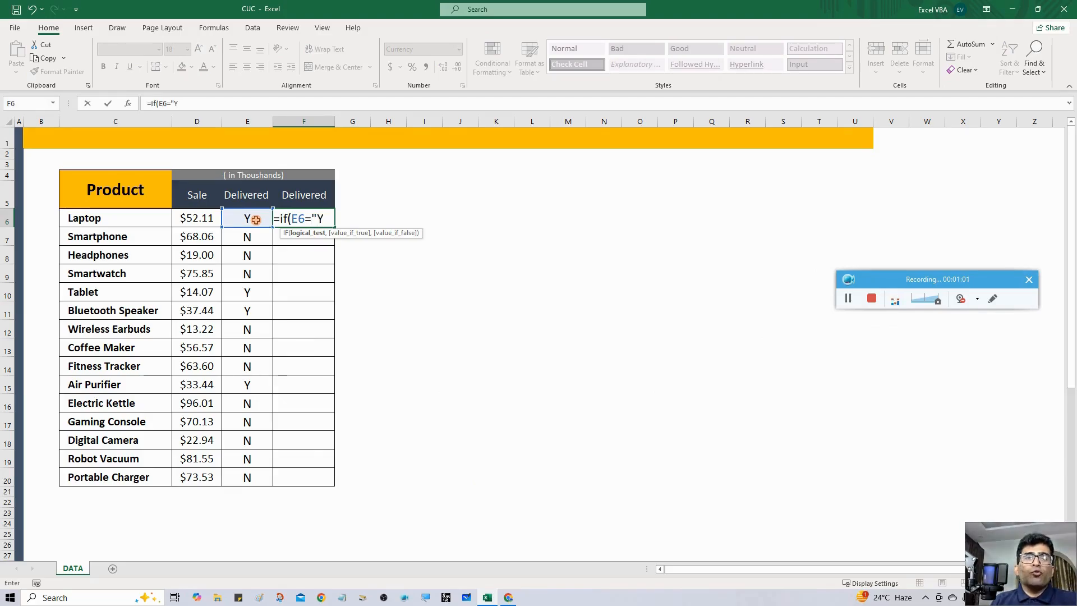
pyautogui.write('",')
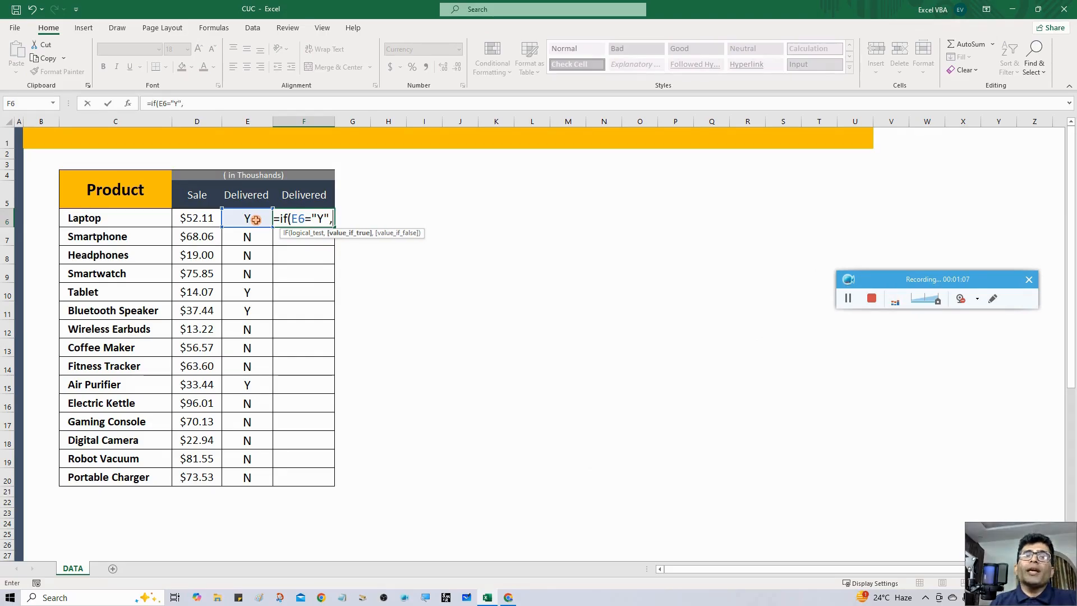
pyautogui.write('"P')
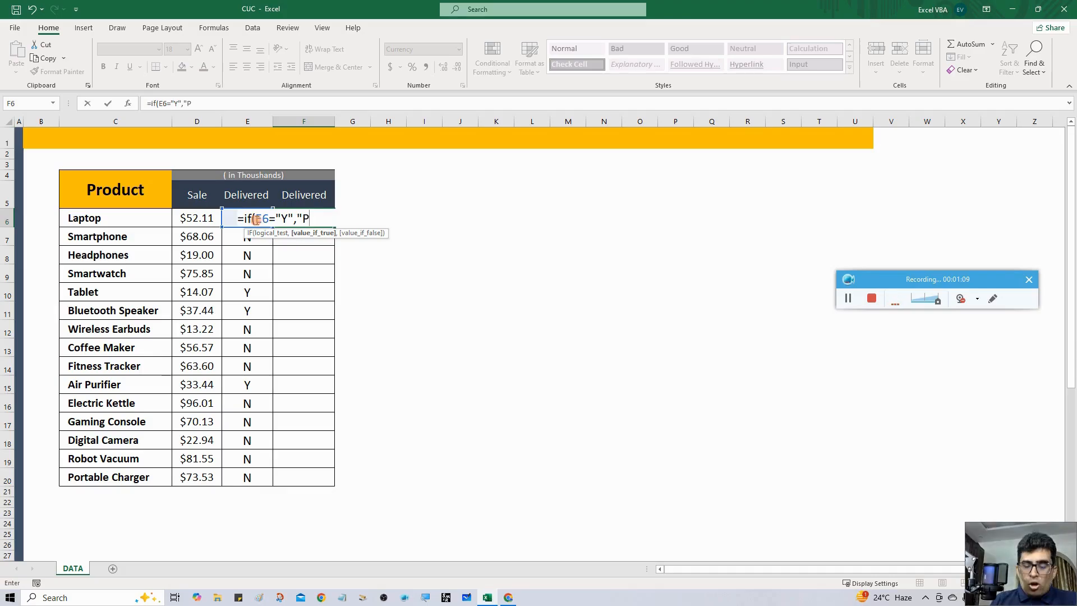
pyautogui.write('",')
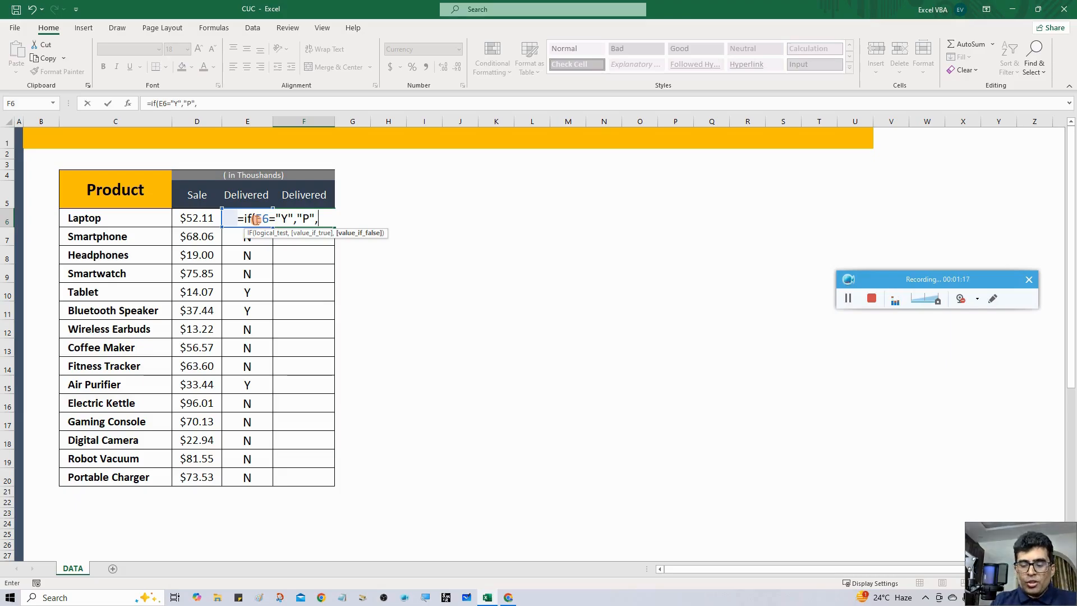
pyautogui.write('O')
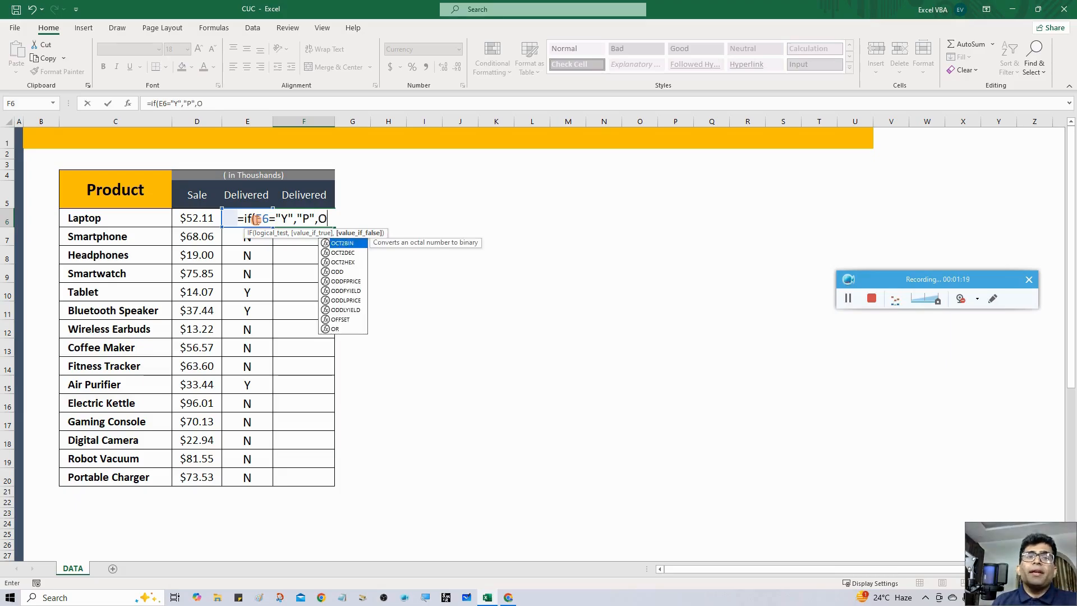
pyautogui.press('Left')
pyautogui.press('Right')
# Enclose the O in quotation marks so that F6 contains =IF(E6="Y","P","O").
pyautogui.press('F2')
pyautogui.press('Left')
pyautogui.press('Left')
pyautogui.press('Left')
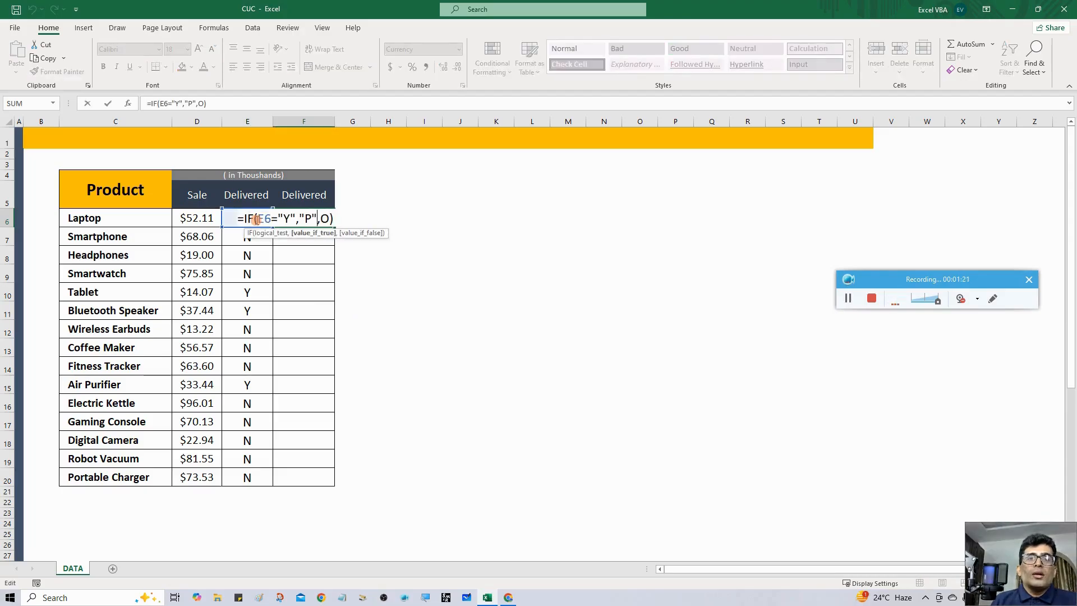
pyautogui.press('Right')
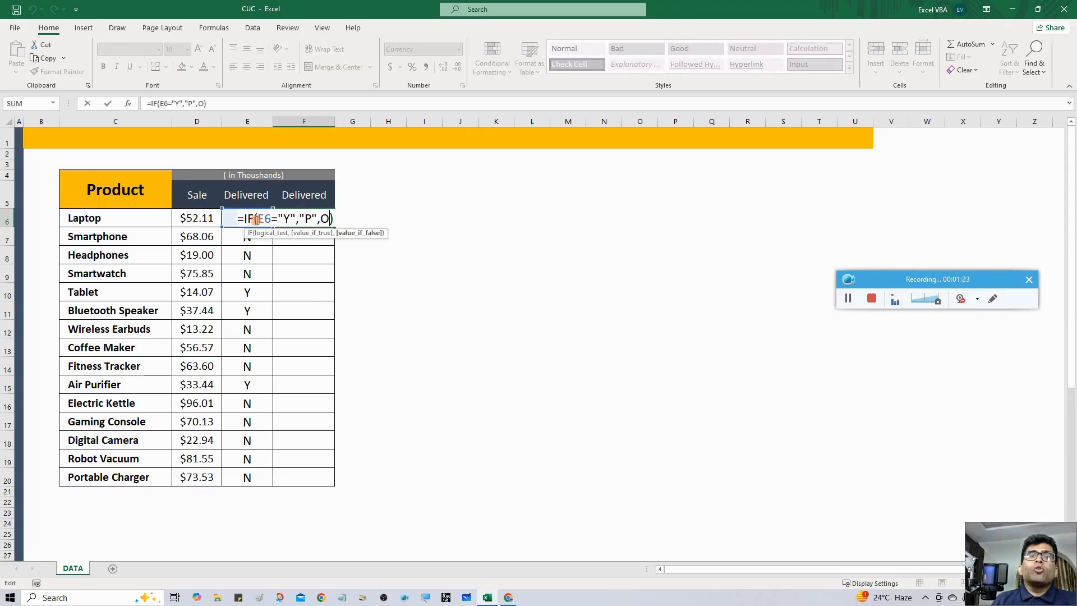
pyautogui.write('""')
pyautogui.press('BackSpace')
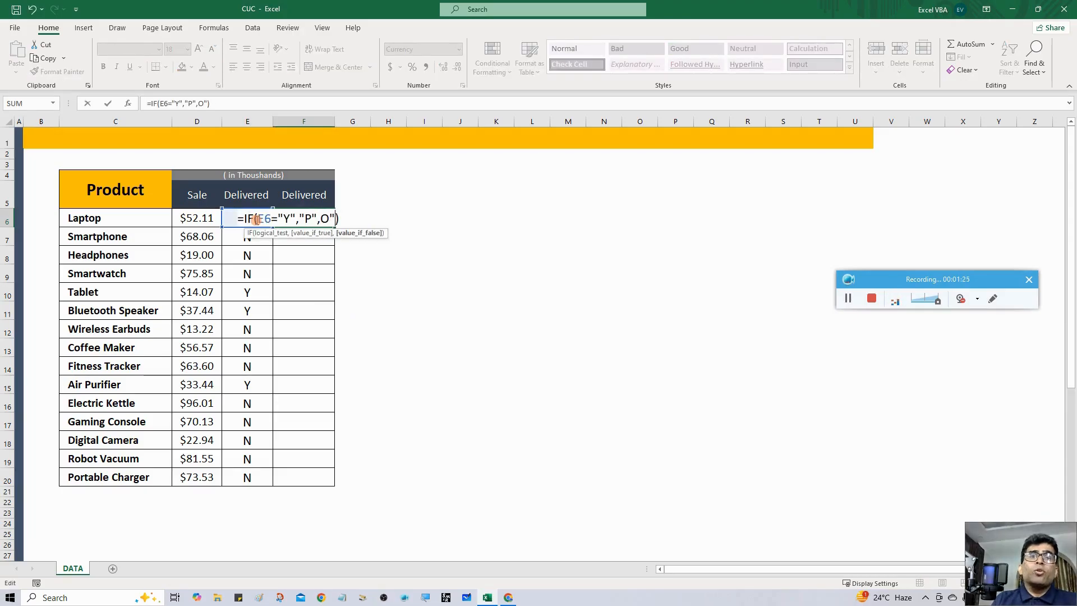
pyautogui.write('""')
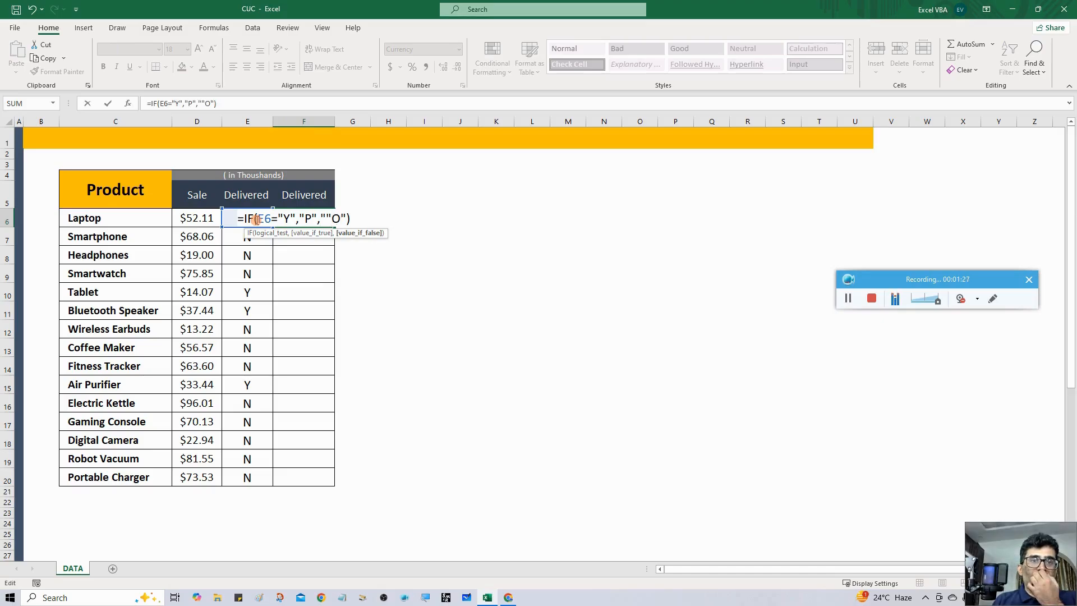
pyautogui.press('BackSpace')
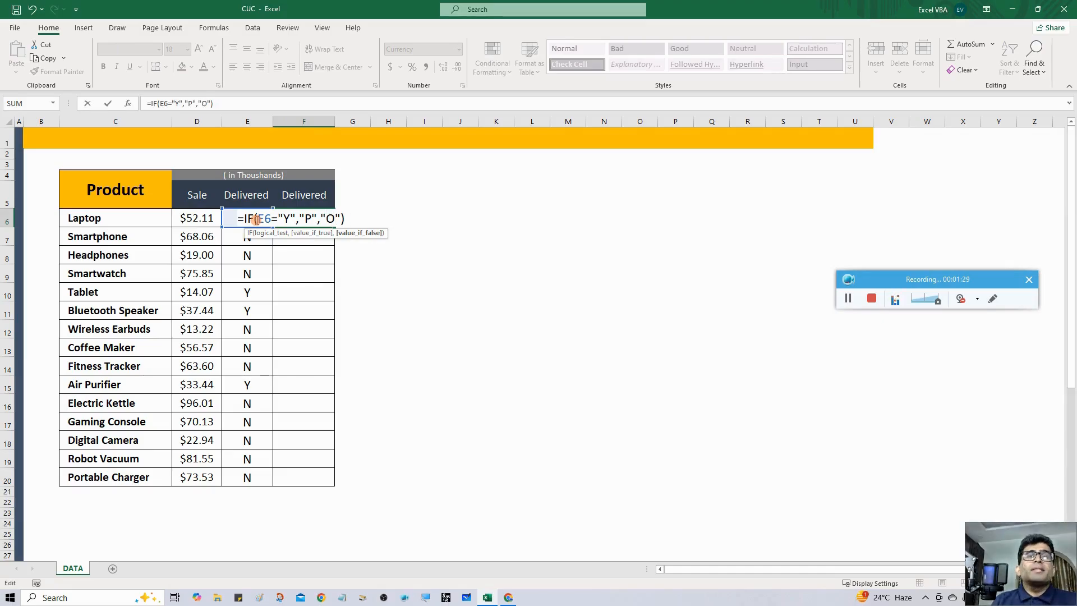
pyautogui.press('End')
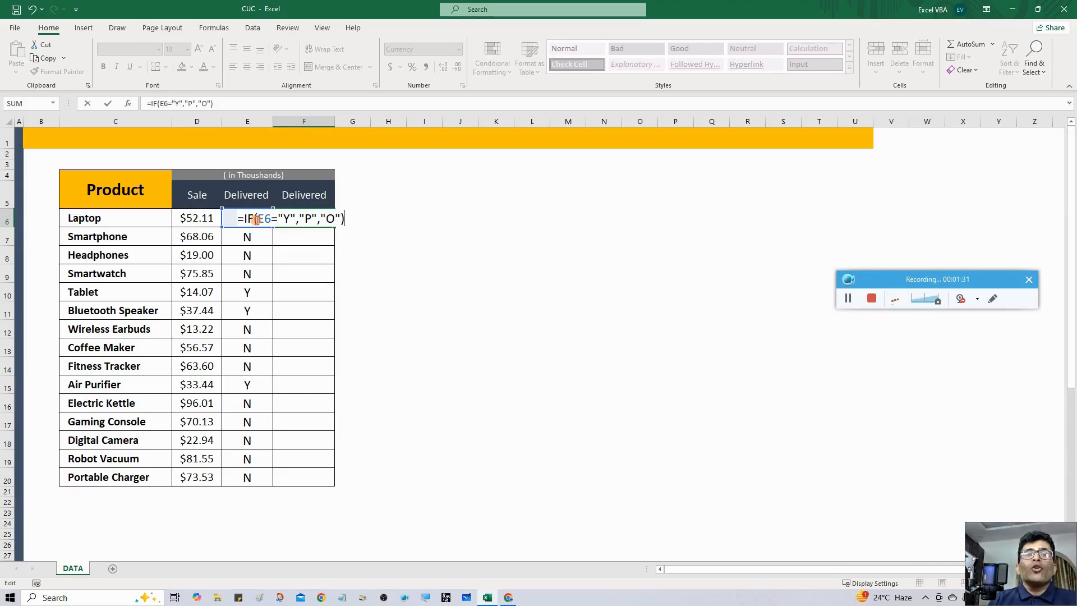
pyautogui.hotkey('ctrl', 'Return')
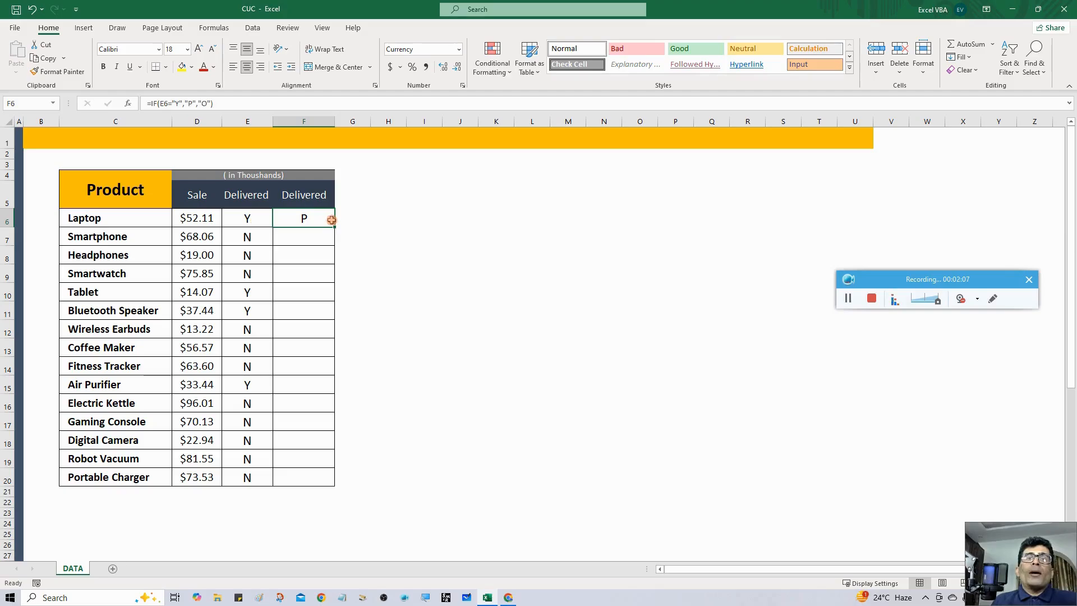
# Fill the IF formula from F6 down to F20 for all the remaining products.
pyautogui.moveTo(335, 226); pyautogui.dragTo(318, 476)
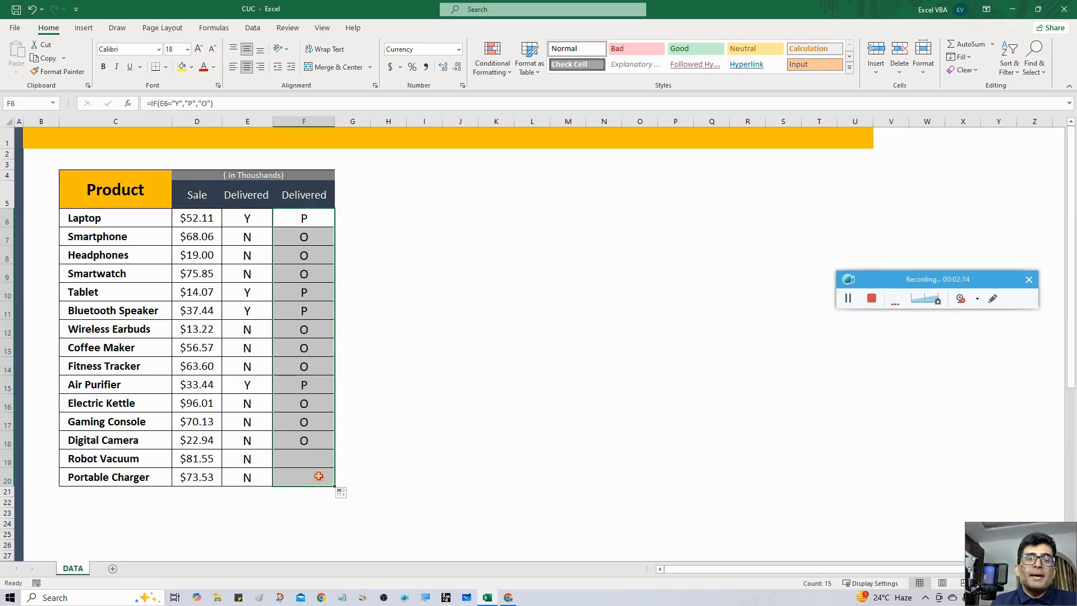
pyautogui.click(297, 238)
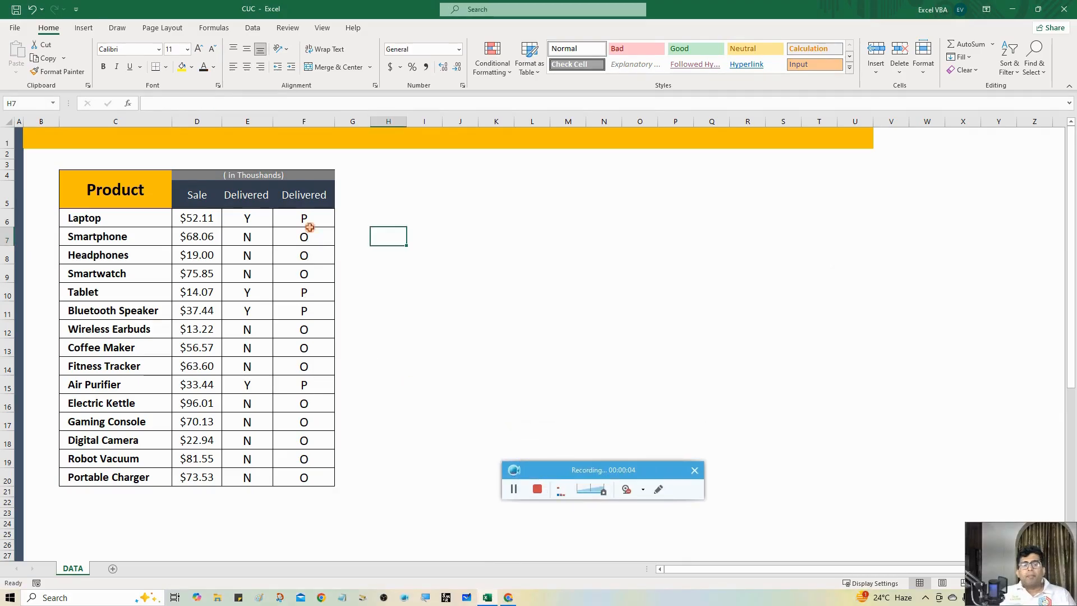
# Set the font of the formula cells F6:F20 to Wingdings 2.
pyautogui.click(303, 224)
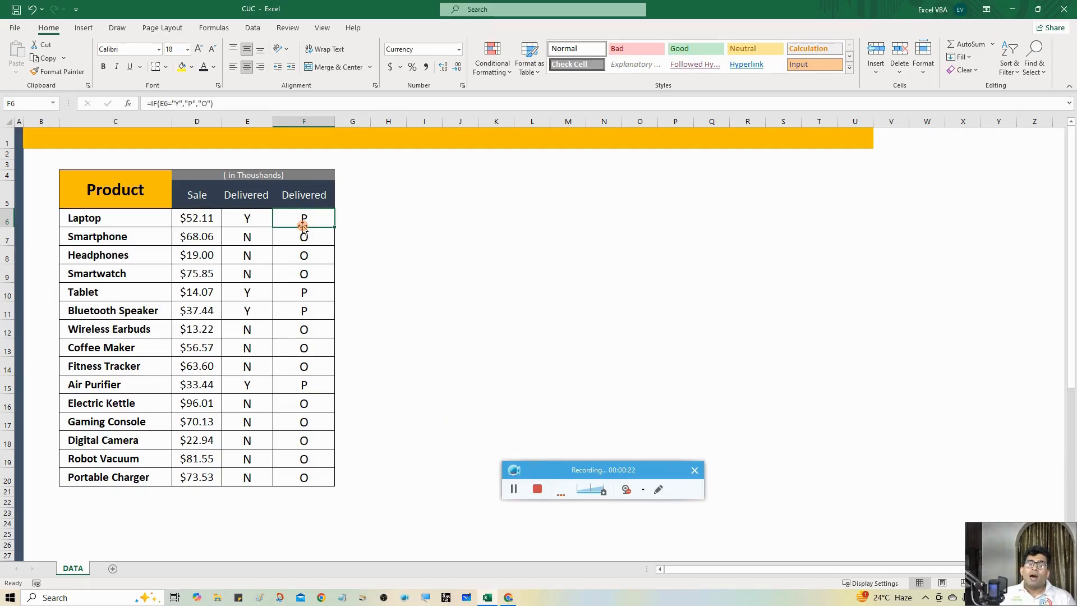
pyautogui.moveTo(303, 225); pyautogui.dragTo(312, 476)
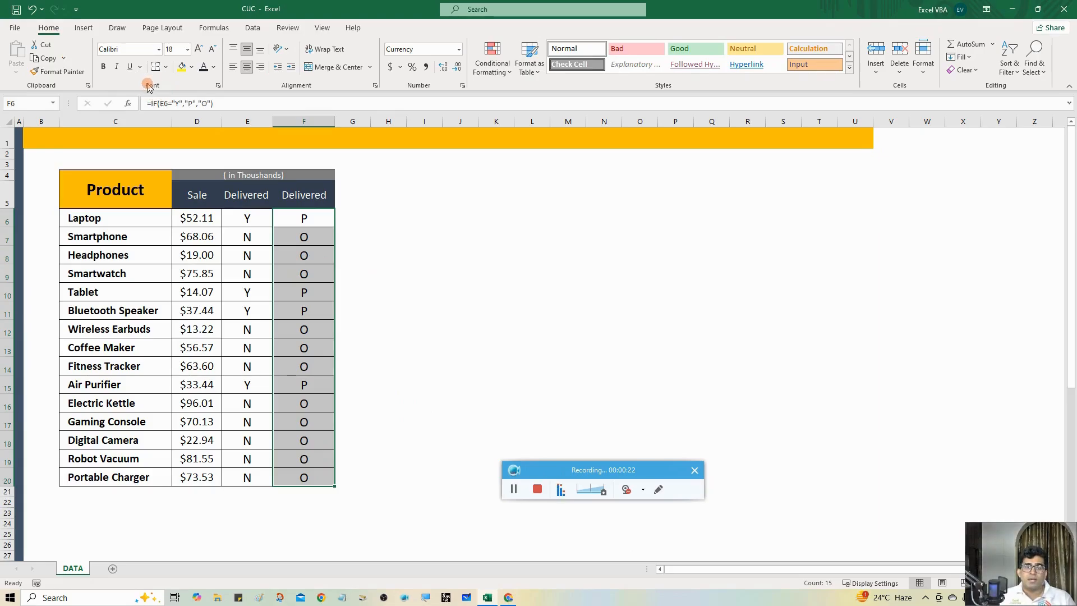
pyautogui.click(158, 50)
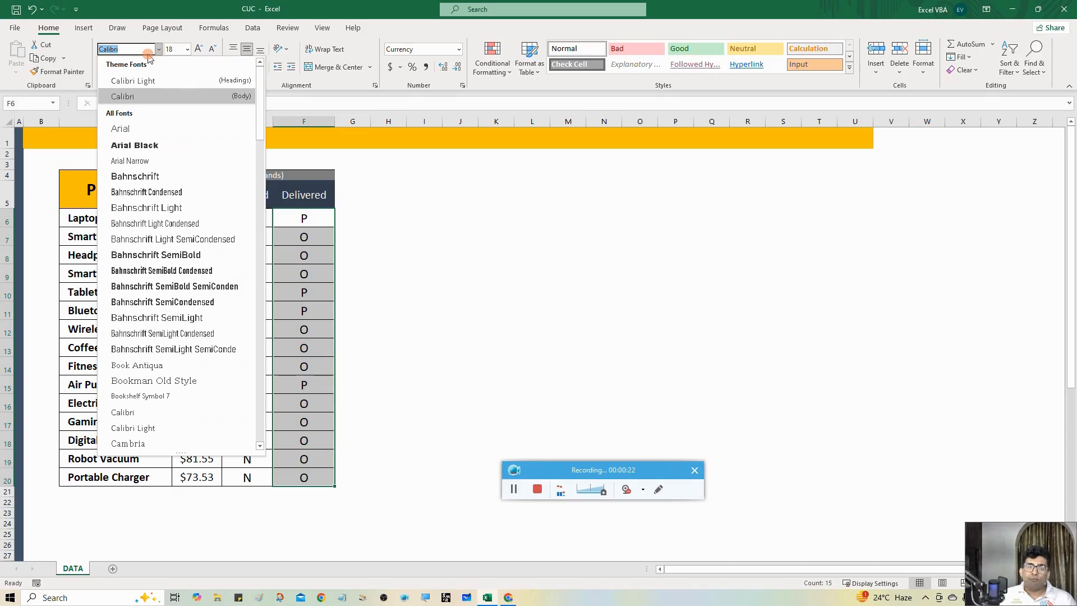
pyautogui.write('Wingdings')
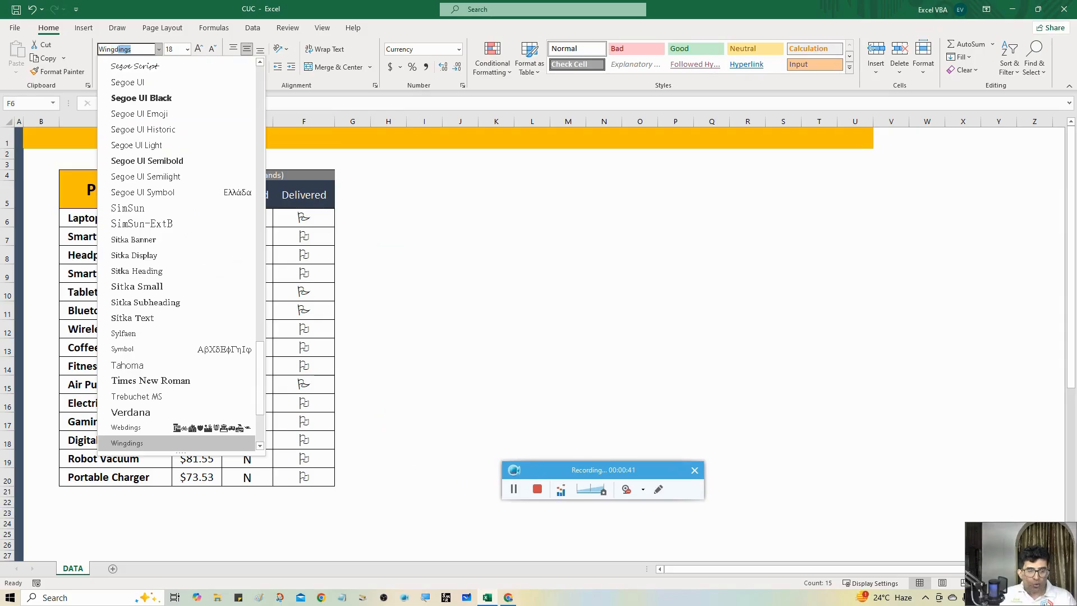
pyautogui.scroll(-2, 173, 415)
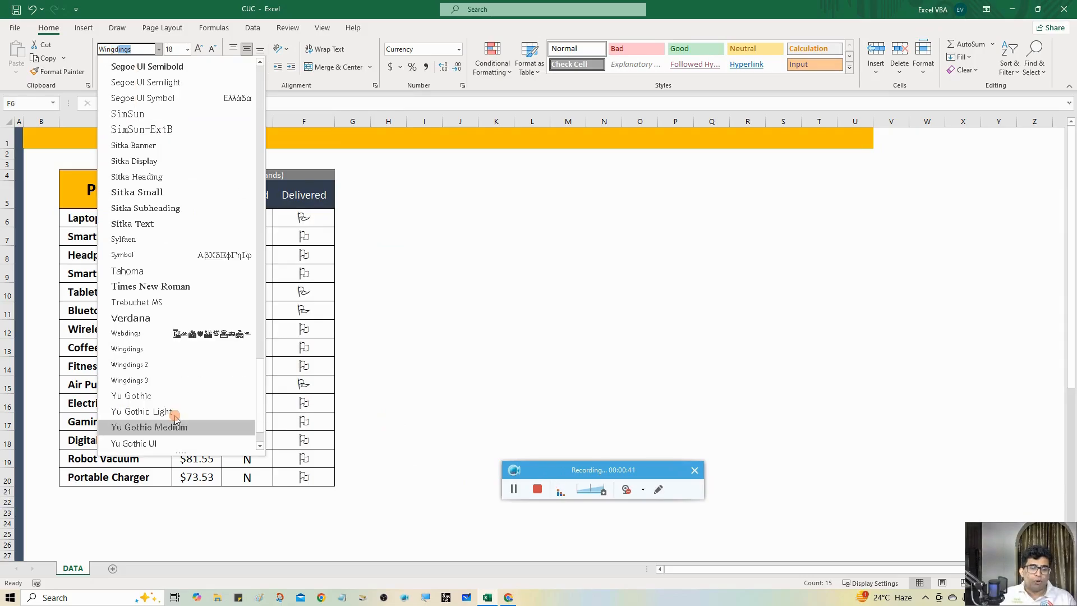
pyautogui.click(143, 365)
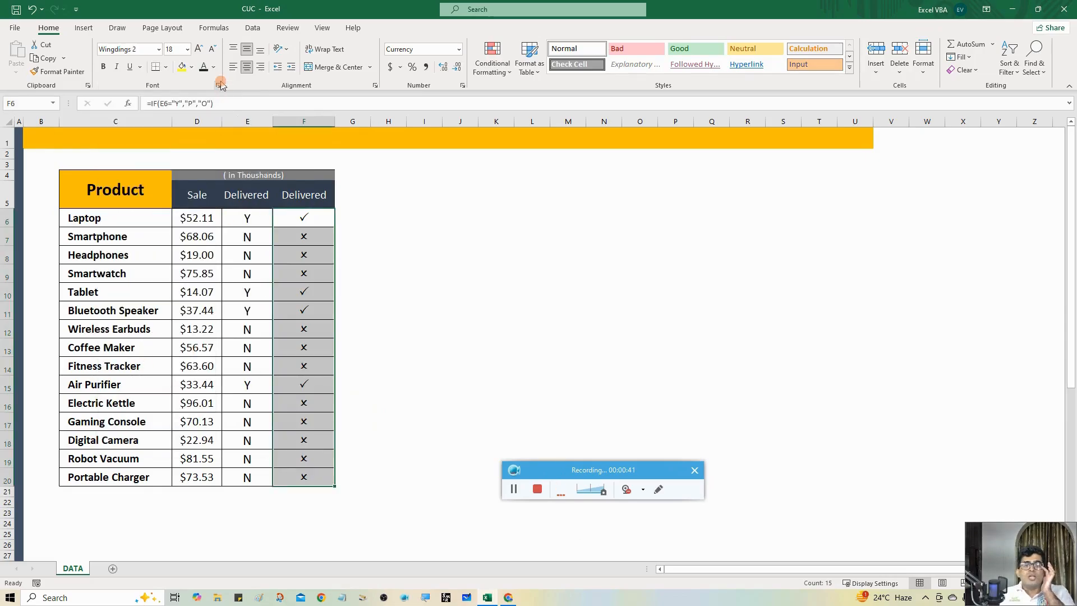
# Increase the font size of the symbols in F6:F20 to 24.
pyautogui.click(200, 50)
pyautogui.click(200, 49)
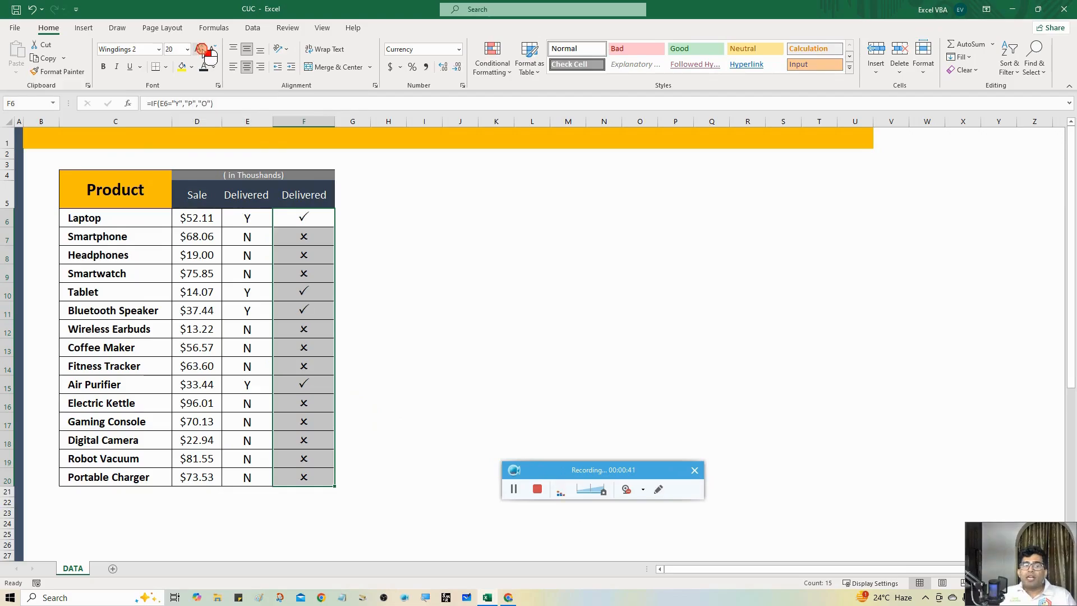
pyautogui.click(200, 49)
pyautogui.click(252, 255)
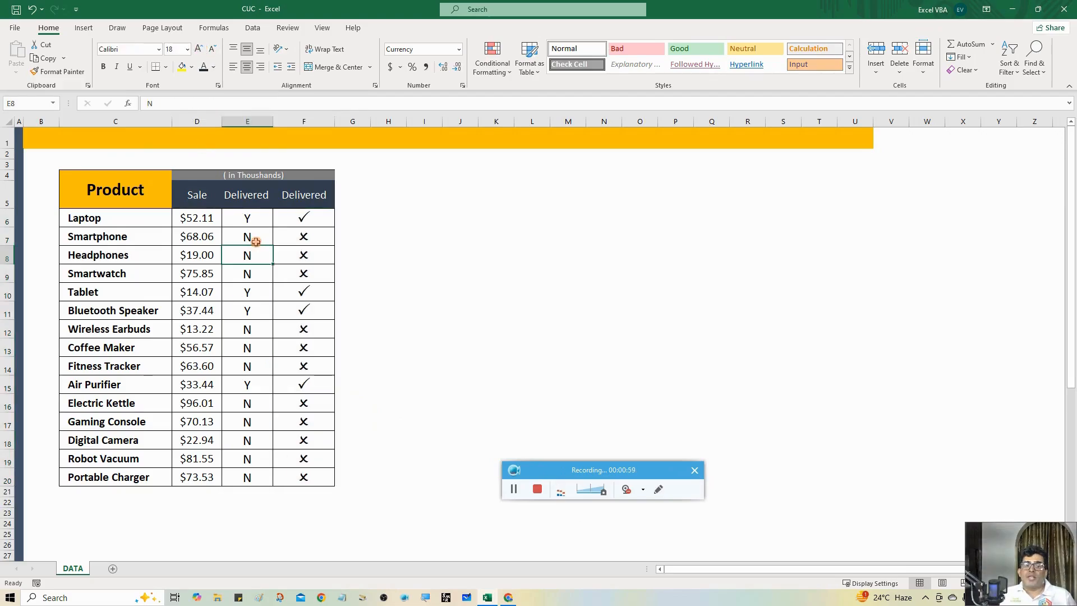
# Compare the Laptop and Smartphone entries in column E with their symbols in column F.
pyautogui.click(253, 214)
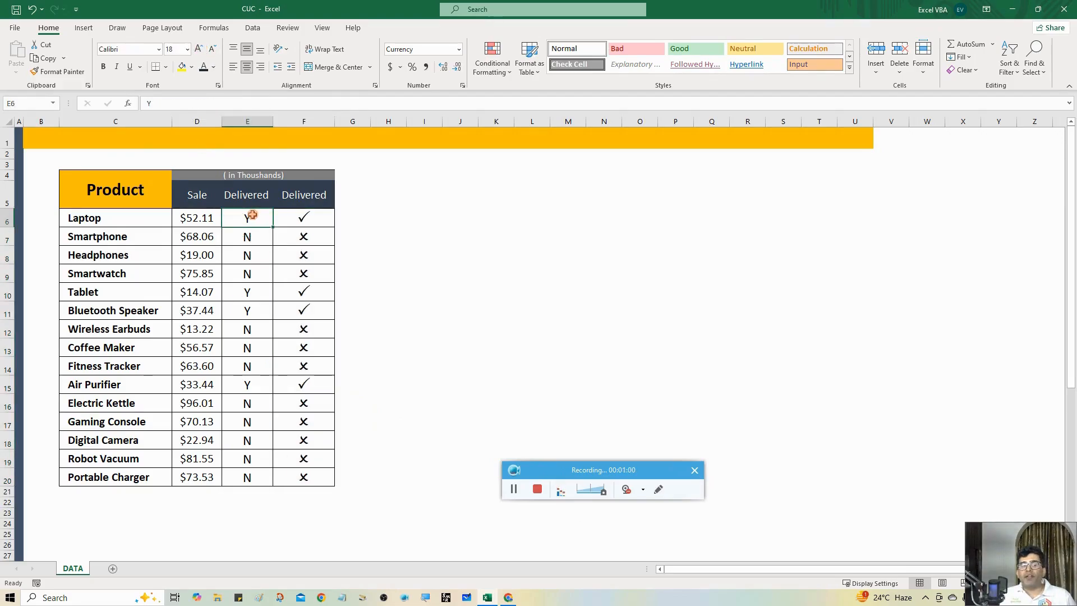
pyautogui.click(312, 218)
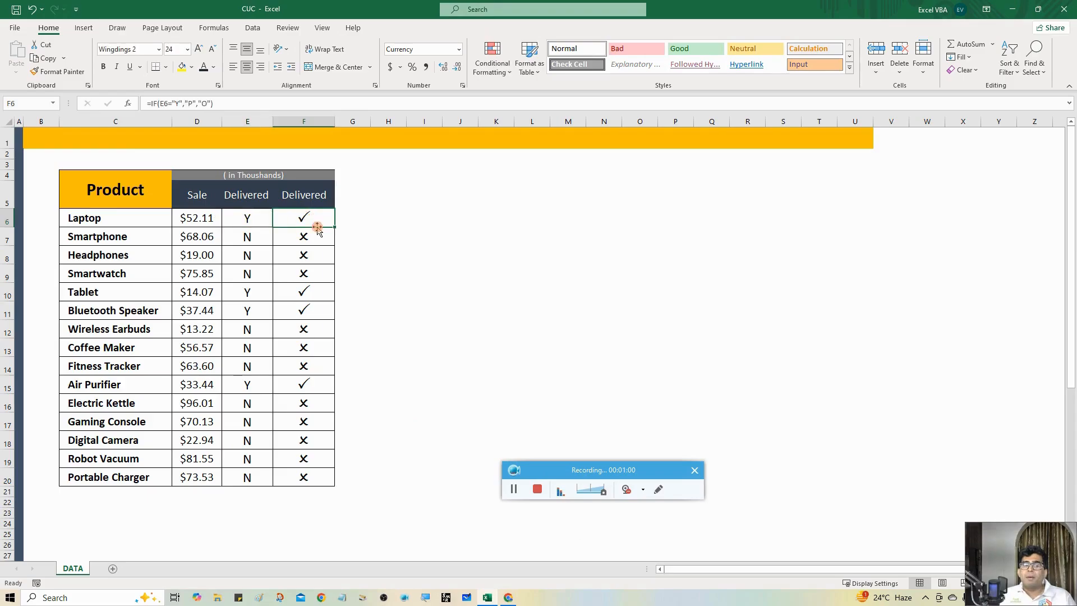
pyautogui.click(256, 241)
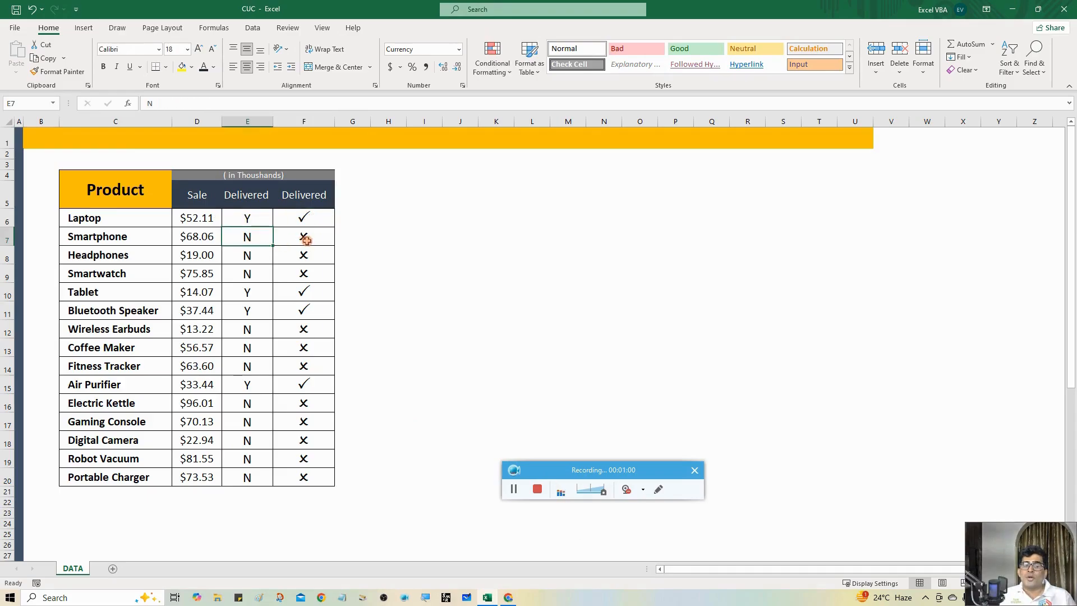
pyautogui.click(302, 237)
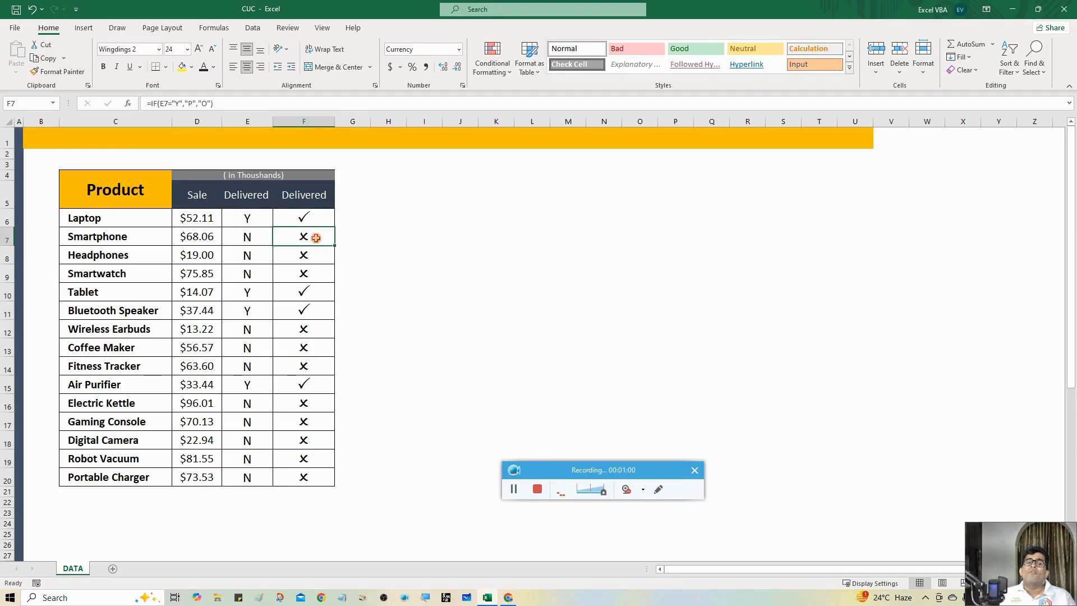